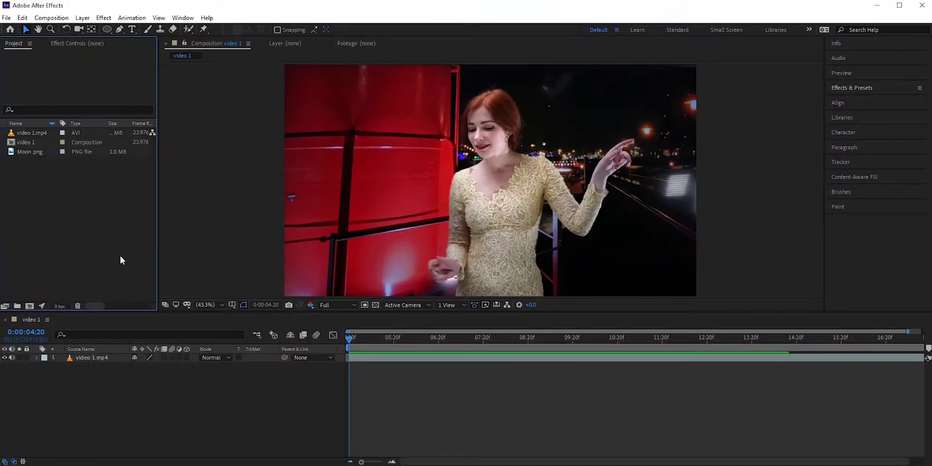
# Add Moon.png as a layer above video 1.mp4 in the composition
pyautogui.press('space')
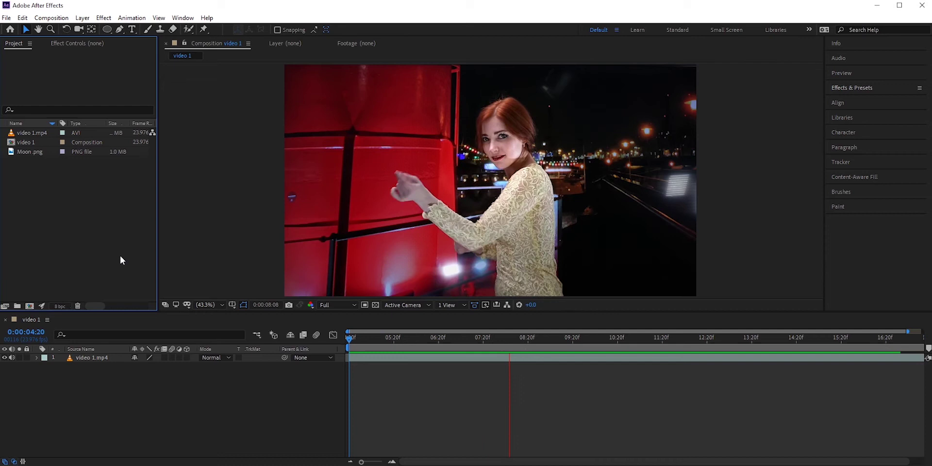
pyautogui.click(35, 153)
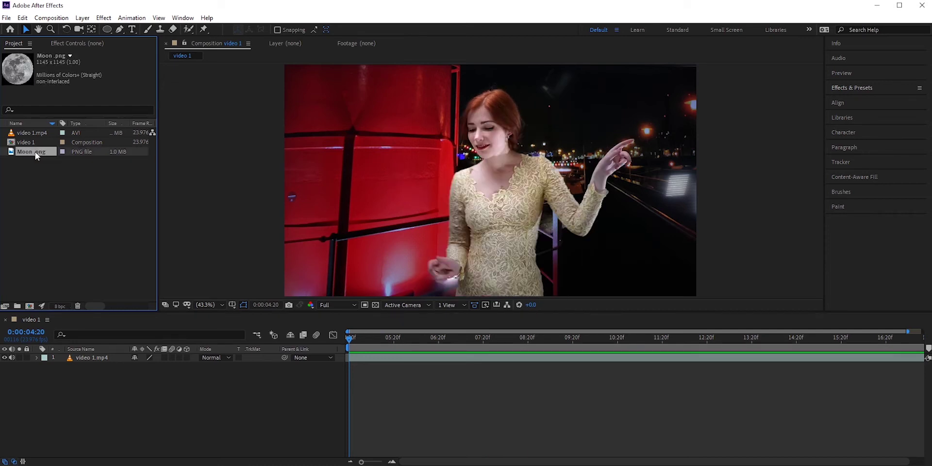
pyautogui.moveTo(106, 330); pyautogui.dragTo(100, 355)
# Scale the moon to 28% and move it into the upper-right night sky
pyautogui.click(459, 228)
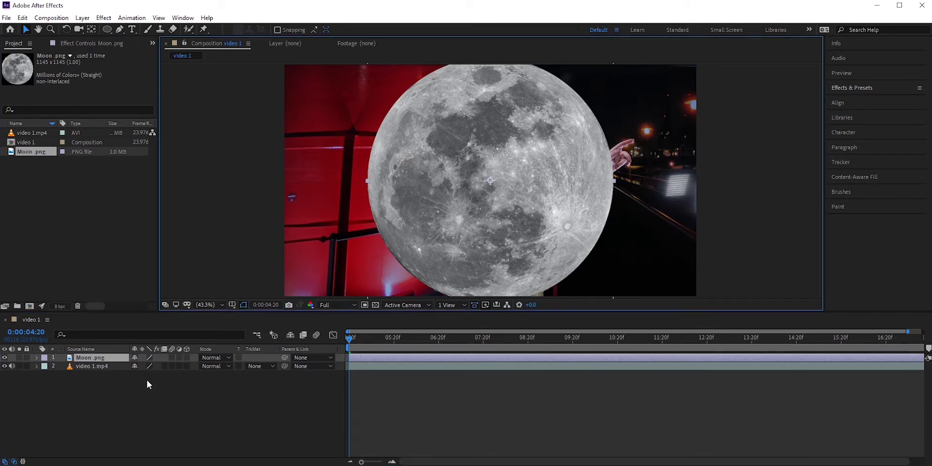
pyautogui.press('s')
pyautogui.moveTo(146, 366); pyautogui.dragTo(113, 366)
pyautogui.moveTo(484, 193); pyautogui.dragTo(599, 128)
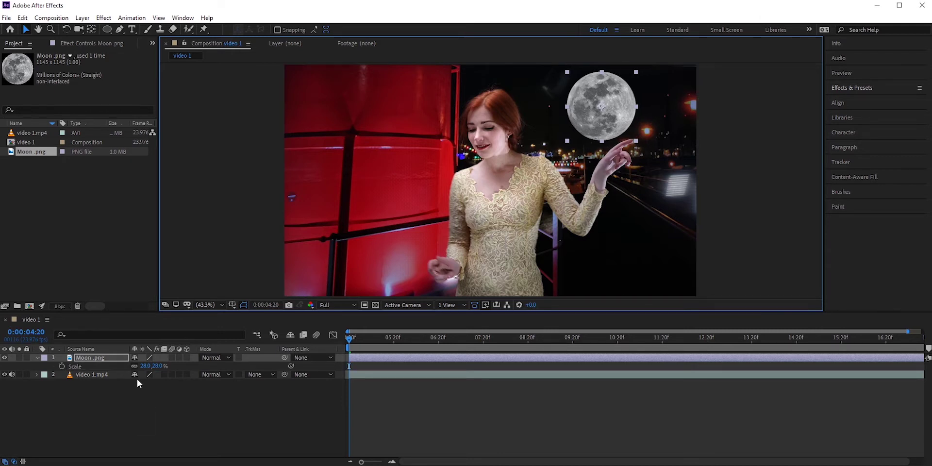
pyautogui.click(144, 366)
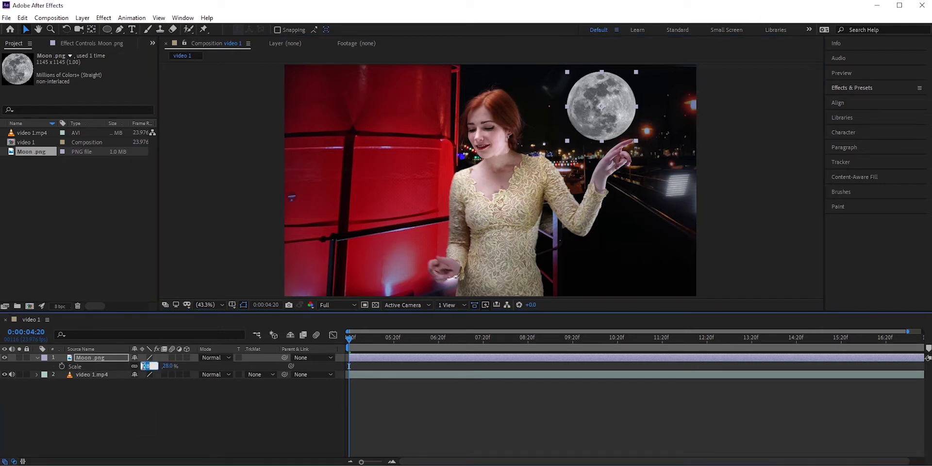
pyautogui.click(156, 413)
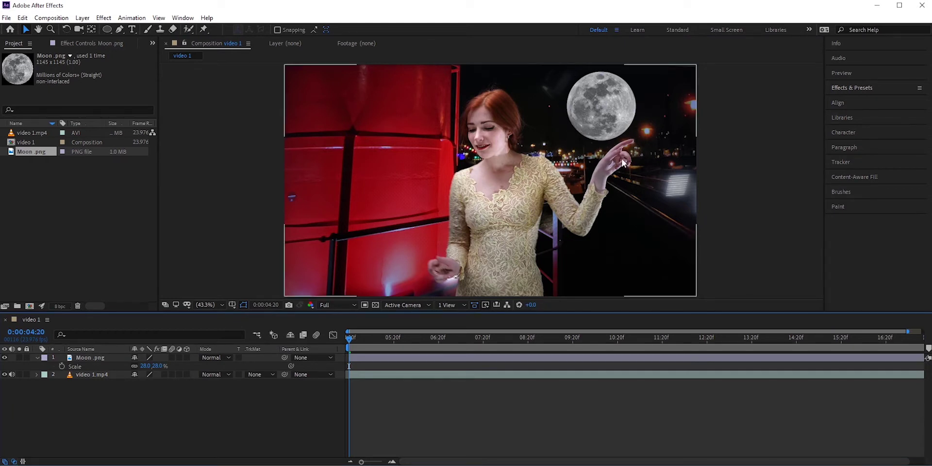
# Apply Gaussian Blur to Moon.png with a Blurriness of 40
pyautogui.click(846, 89)
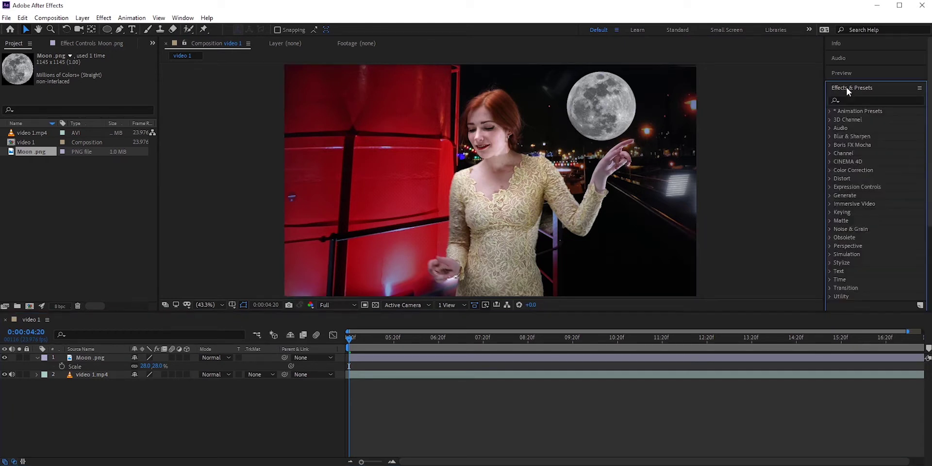
pyautogui.click(868, 100)
pyautogui.write('gau')
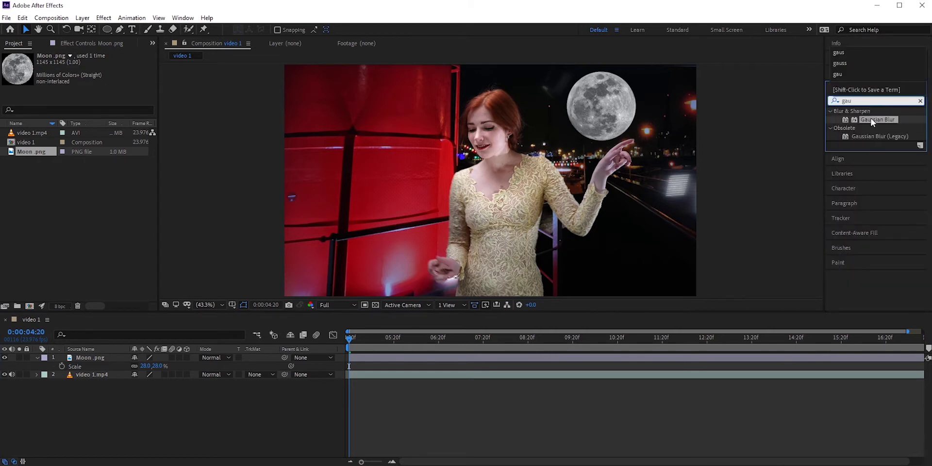
pyautogui.moveTo(873, 122); pyautogui.dragTo(90, 358)
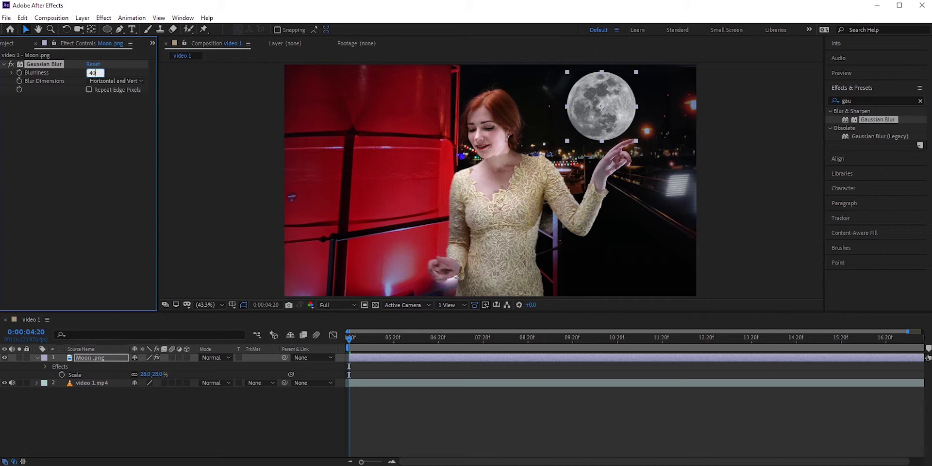
pyautogui.press('Return')
pyautogui.click(242, 291)
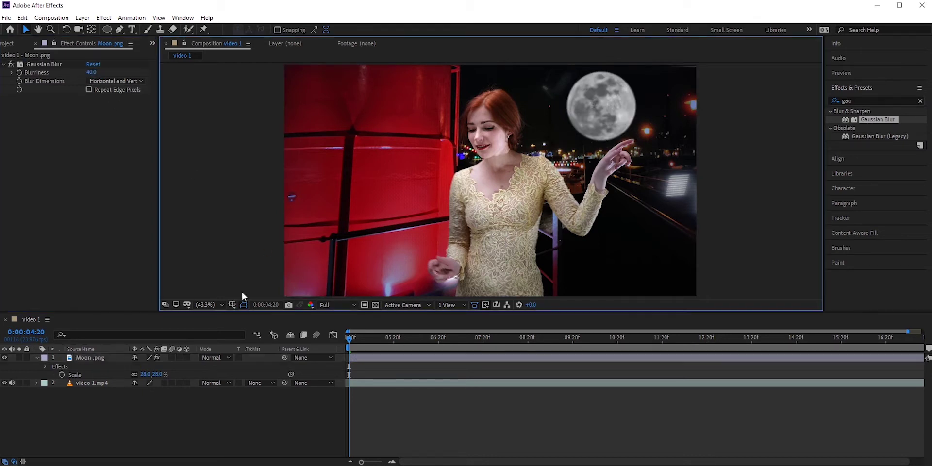
# Set the Moon.png layer's opacity to 70%
pyautogui.click(82, 359)
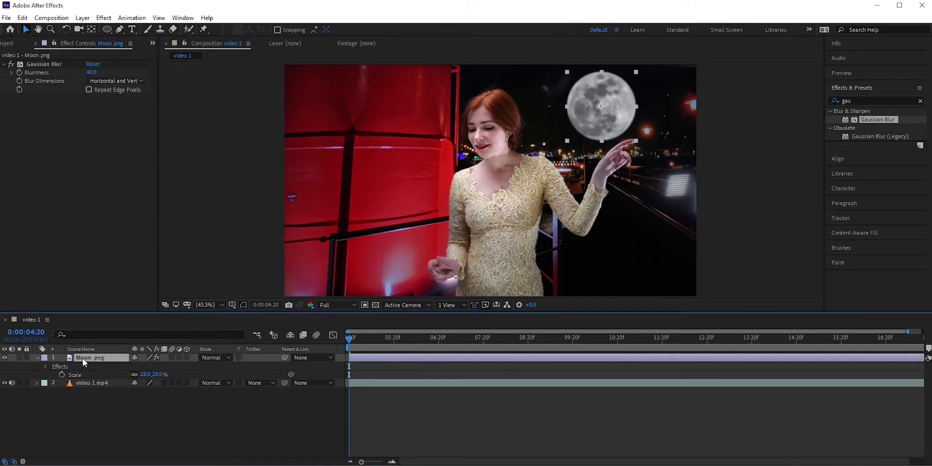
pyautogui.press('t')
pyautogui.click(138, 366)
pyautogui.write('70')
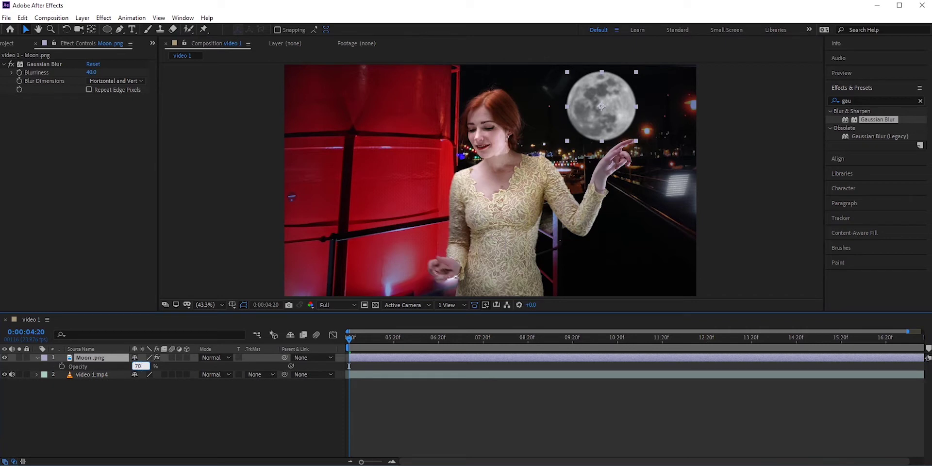
pyautogui.press('Return')
pyautogui.click(146, 380)
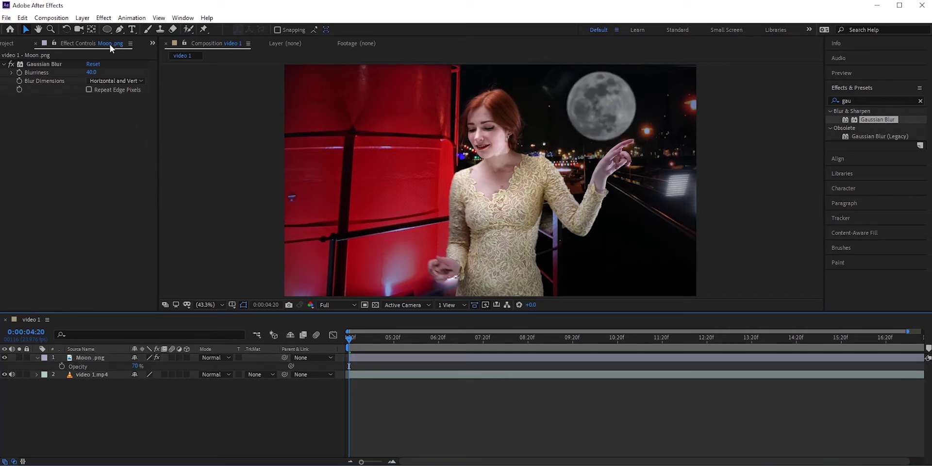
# Draw a white circle over the moon and give it Gaussian Blur of 73.8
pyautogui.moveTo(108, 31); pyautogui.dragTo(144, 57)
pyautogui.moveTo(601, 111)
pyautogui.mouseDown()
pyautogui.moveTo(645, 163)
pyautogui.moveTo(627, 138)
pyautogui.moveTo(640, 145)
pyautogui.moveTo(634, 141)
pyautogui.mouseUp()
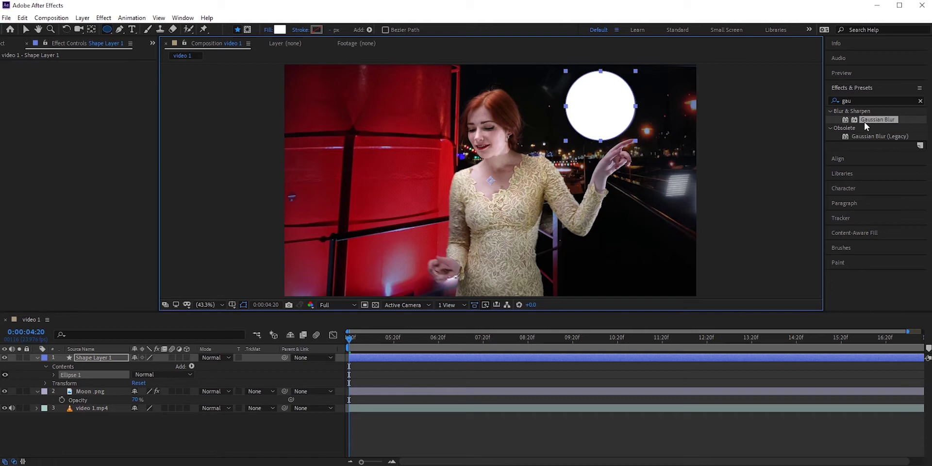
pyautogui.moveTo(867, 126); pyautogui.dragTo(99, 356)
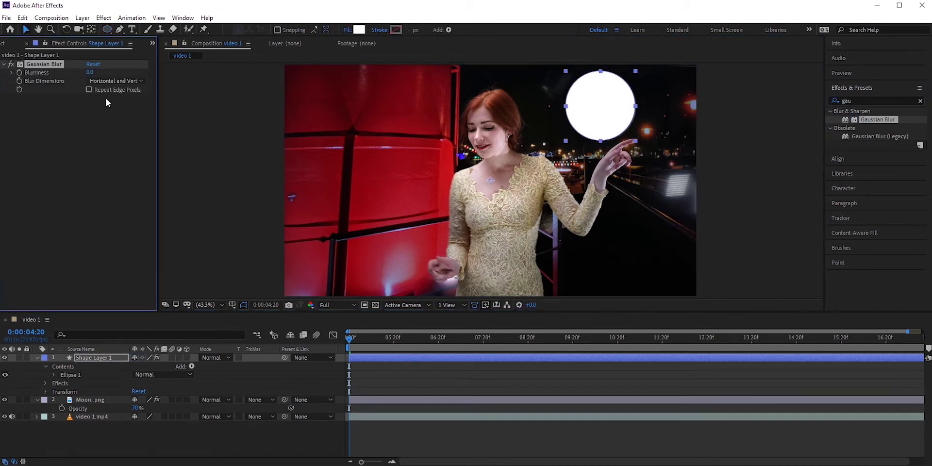
pyautogui.moveTo(102, 72); pyautogui.dragTo(155, 74)
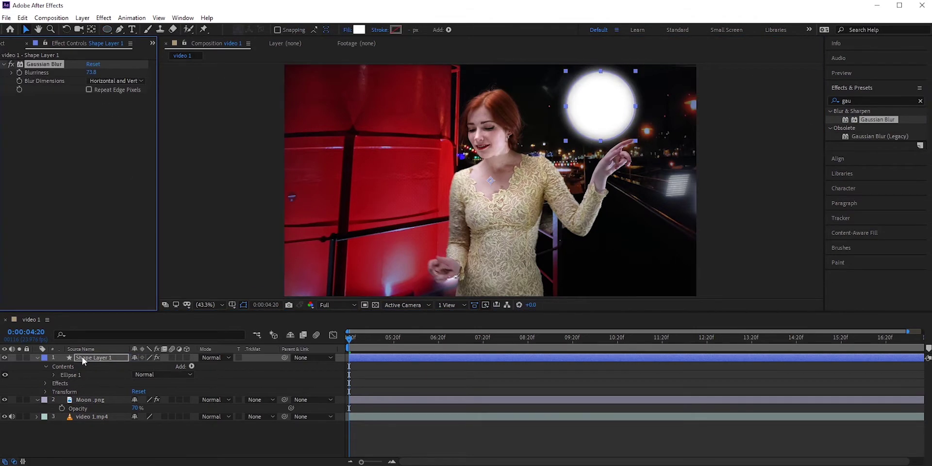
pyautogui.click(39, 358)
# Move the glow shape layer below Moon.png and set its opacity to 50%
pyautogui.moveTo(95, 358); pyautogui.dragTo(107, 379)
pyautogui.press('t')
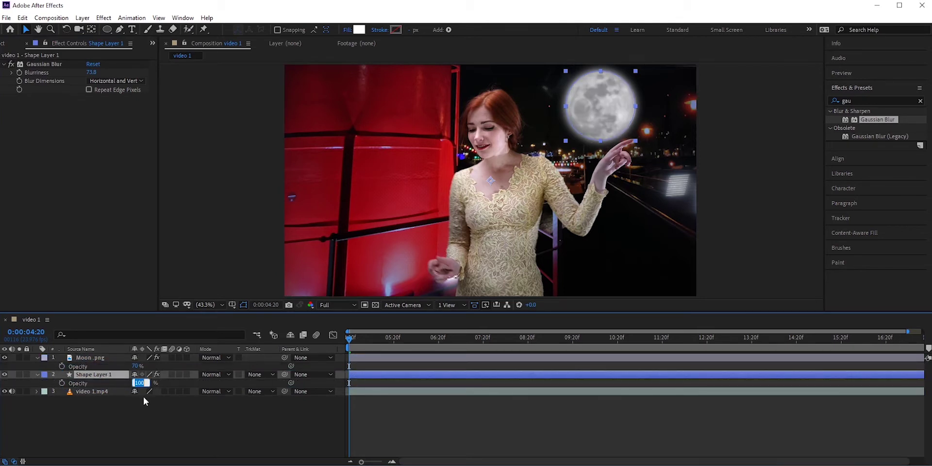
pyautogui.write('50')
pyautogui.click(144, 401)
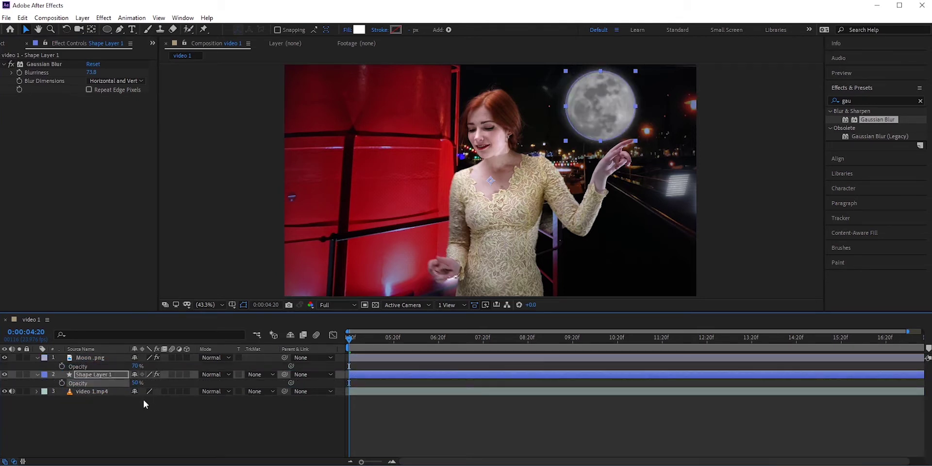
pyautogui.moveTo(349, 339); pyautogui.dragTo(518, 324)
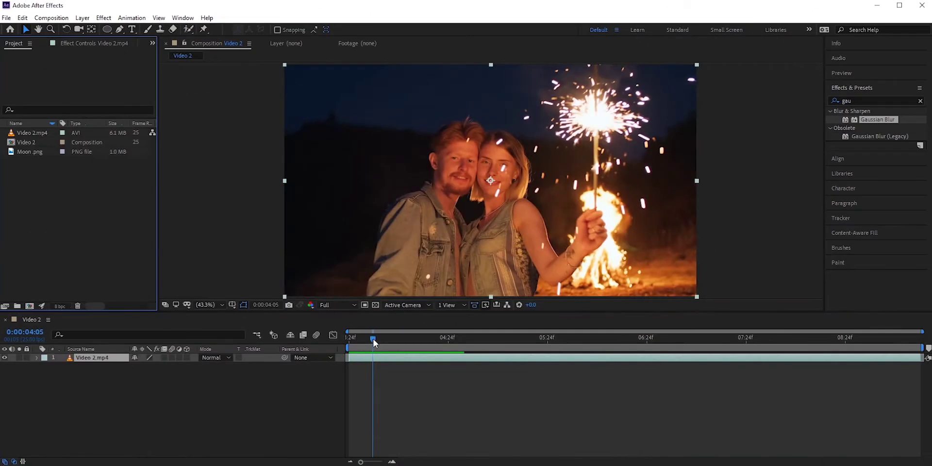
# Scrub to a later frame, then step back one frame to review the moon composite
pyautogui.moveTo(374, 339)
pyautogui.mouseDown()
pyautogui.moveTo(458, 339)
pyautogui.moveTo(368, 337)
pyautogui.mouseUp()
pyautogui.press('pageup')
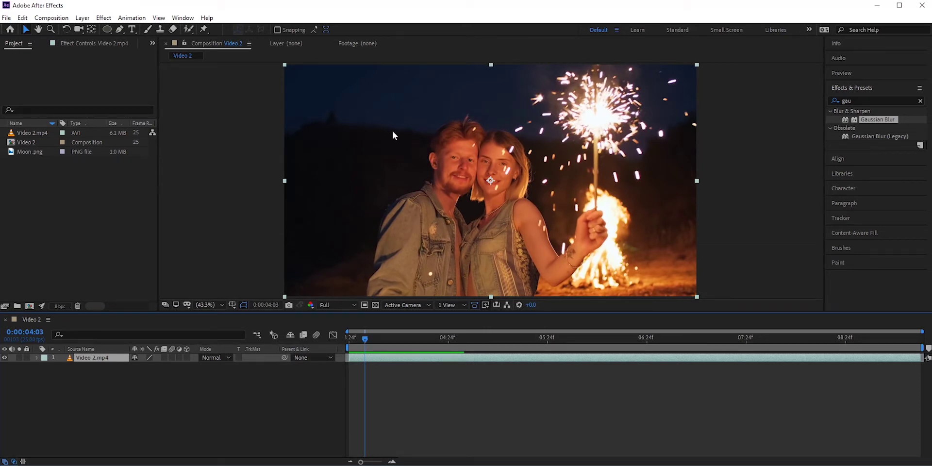
# Add Moon.png to Video 2, scale it to 30% in the upper left, and blur it
pyautogui.moveTo(29, 151); pyautogui.dragTo(112, 366)
pyautogui.press('s')
pyautogui.moveTo(464, 175); pyautogui.dragTo(359, 107)
pyautogui.moveTo(869, 122); pyautogui.dragTo(96, 360)
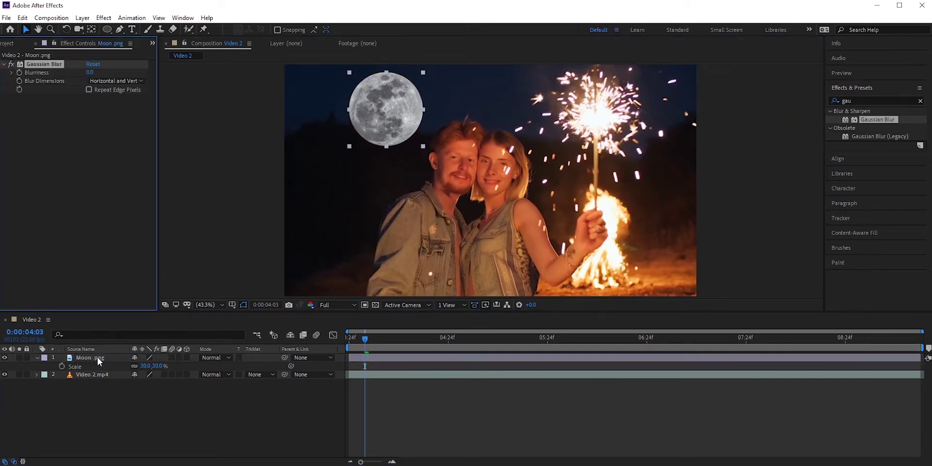
pyautogui.click(94, 73)
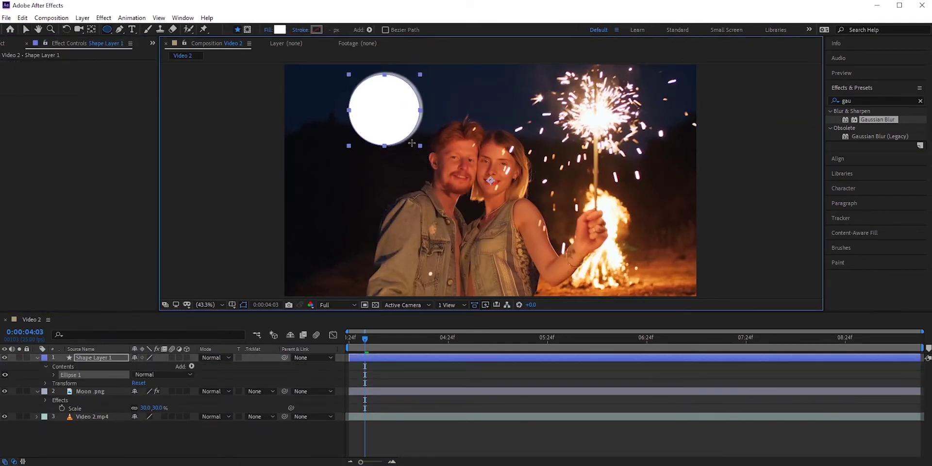
# Blur the white glow circle to 80, place it under the moon, and set 50% opacity
pyautogui.moveTo(872, 121); pyautogui.dragTo(97, 358)
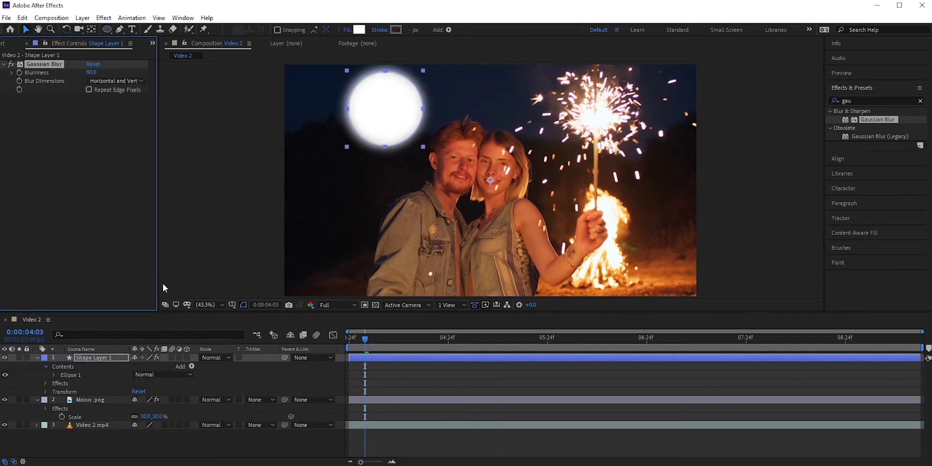
pyautogui.moveTo(80, 399); pyautogui.dragTo(36, 386)
pyautogui.click(38, 383)
pyautogui.write('t')
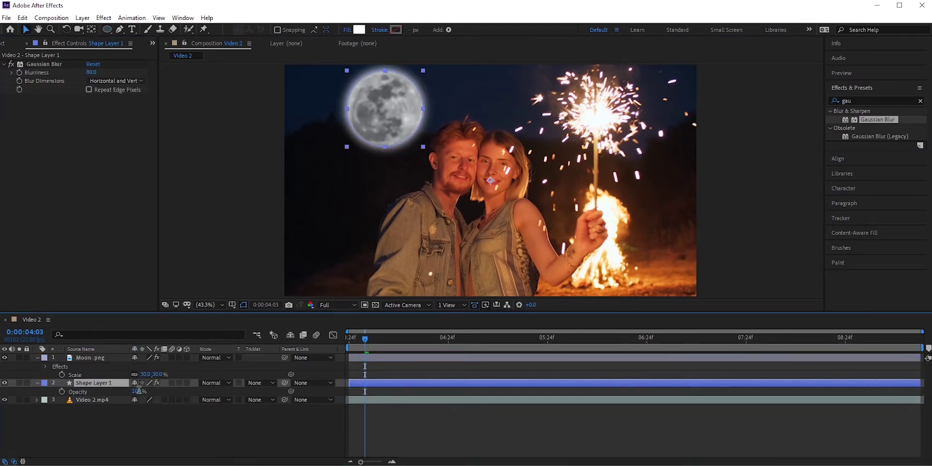
pyautogui.write('50')
pyautogui.press('Return')
pyautogui.click(166, 421)
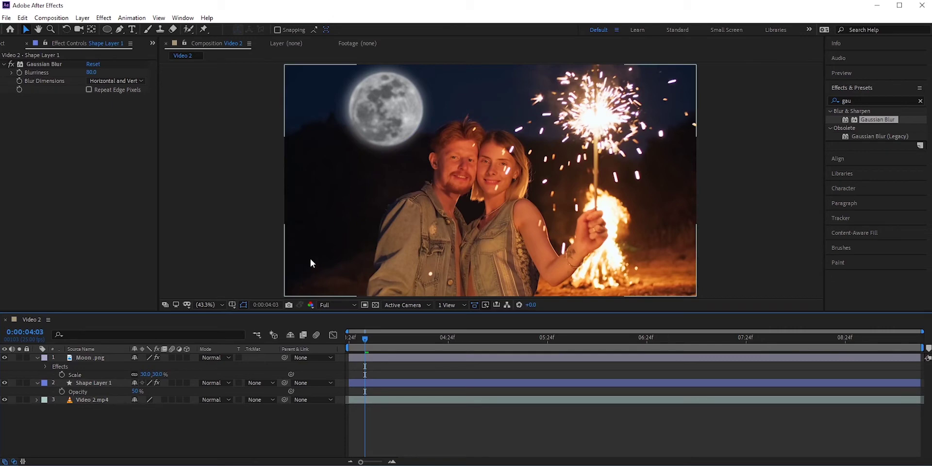
# Pre-compose the moon and glow layers into Pre-comp 1
pyautogui.click(37, 358)
pyautogui.click(38, 366)
pyautogui.click(89, 366)
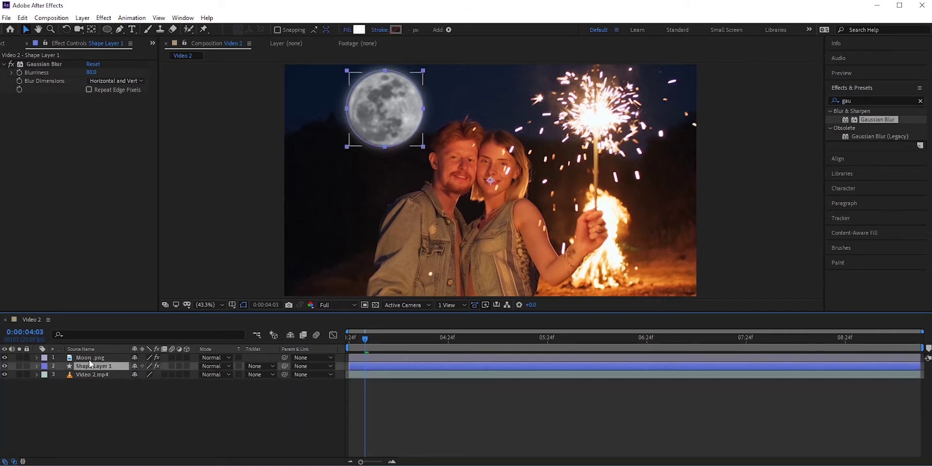
pyautogui.keyDown('shift'); pyautogui.click(89, 360); pyautogui.keyUp('shift')
pyautogui.rightClick(90, 363)
pyautogui.click(126, 317)
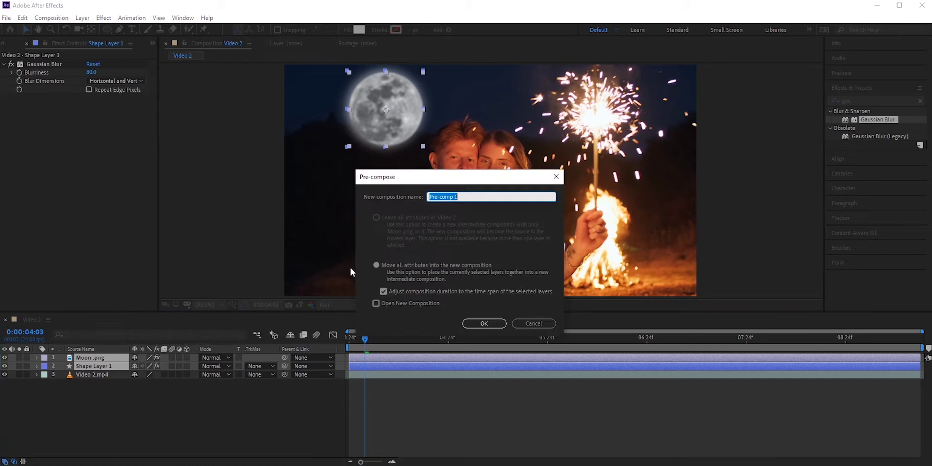
pyautogui.click(484, 324)
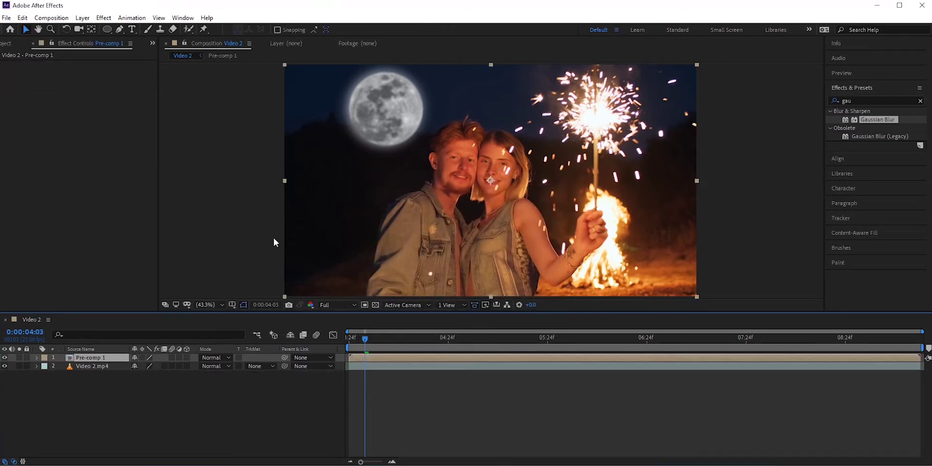
# Set Pre-comp 1's opacity to 30%
pyautogui.click(120, 29)
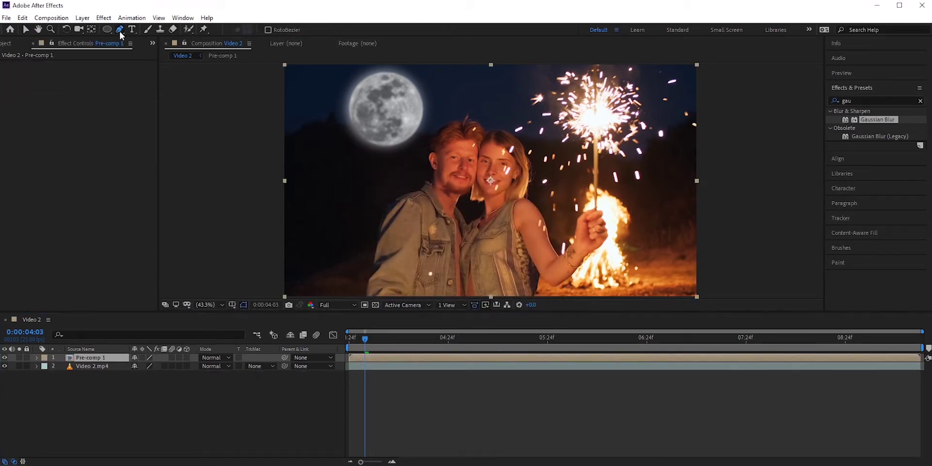
pyautogui.scroll(3, 365, 155)
pyautogui.press('h')
pyautogui.scroll(3, 415, 213)
pyautogui.scroll(-5, 409, 199)
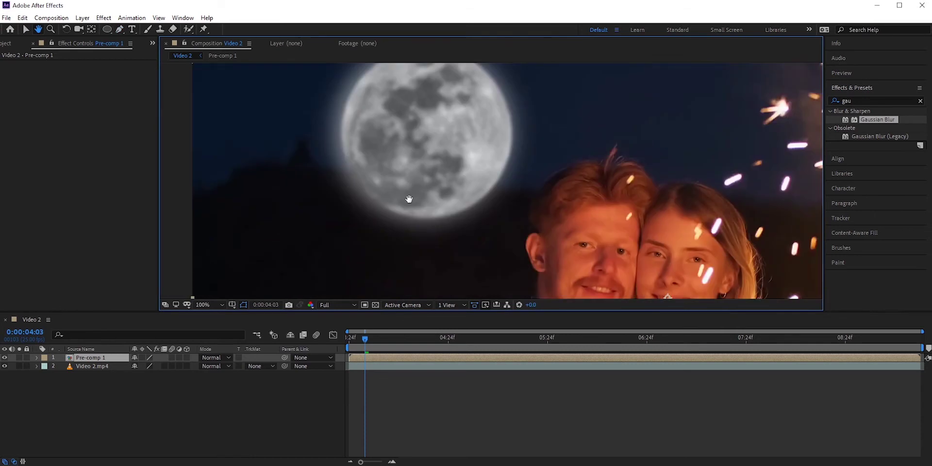
pyautogui.press('t')
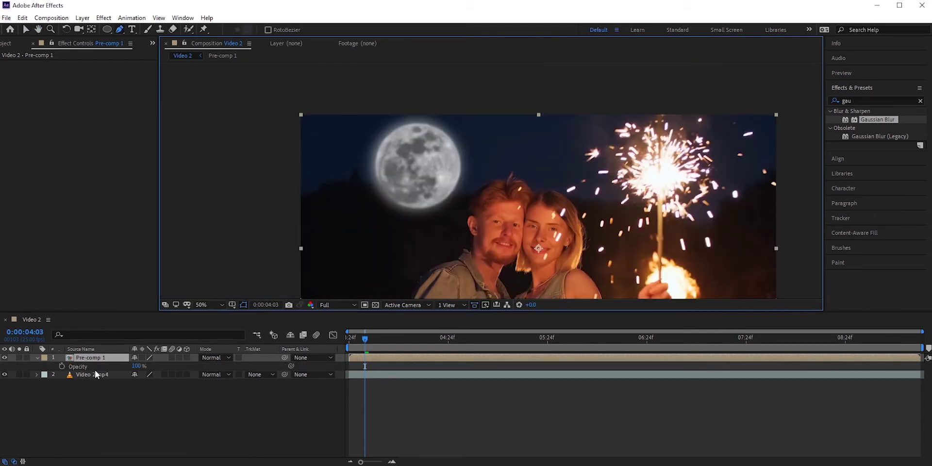
pyautogui.click(137, 366)
pyautogui.write('30')
pyautogui.press('Return')
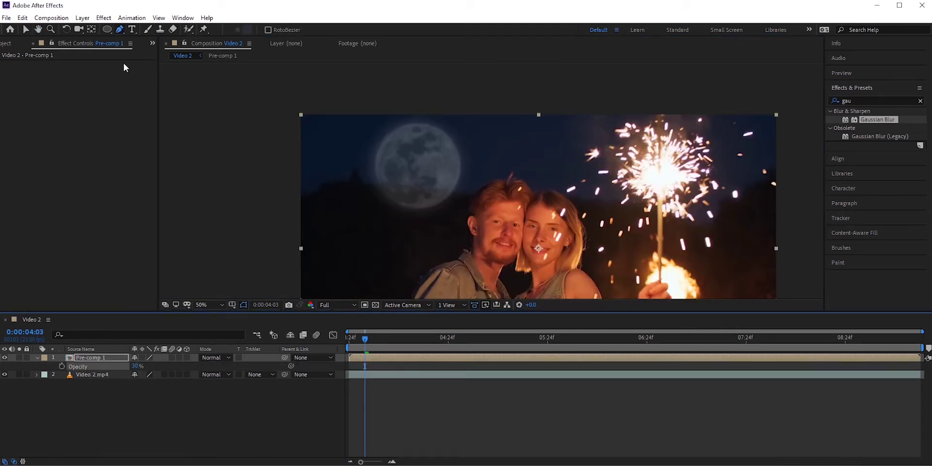
# Draw closed Mask 1 around the moon's lower half and the ridge below it
pyautogui.click(369, 186)
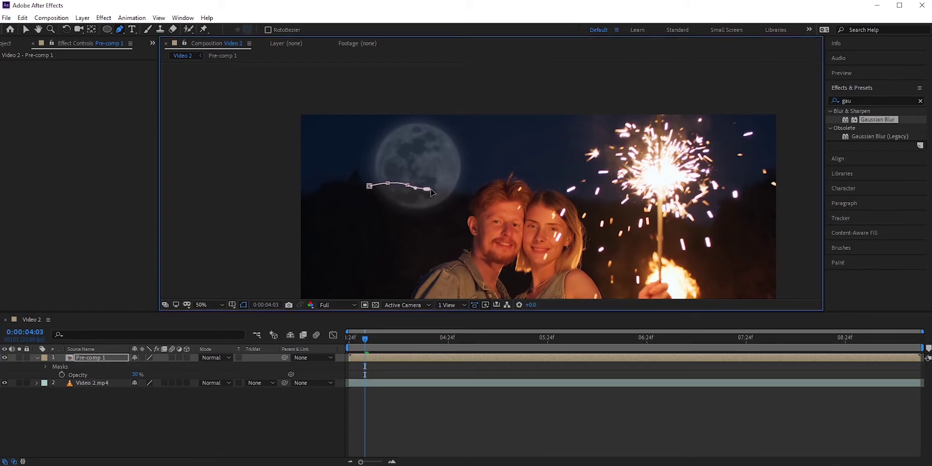
pyautogui.click(369, 188)
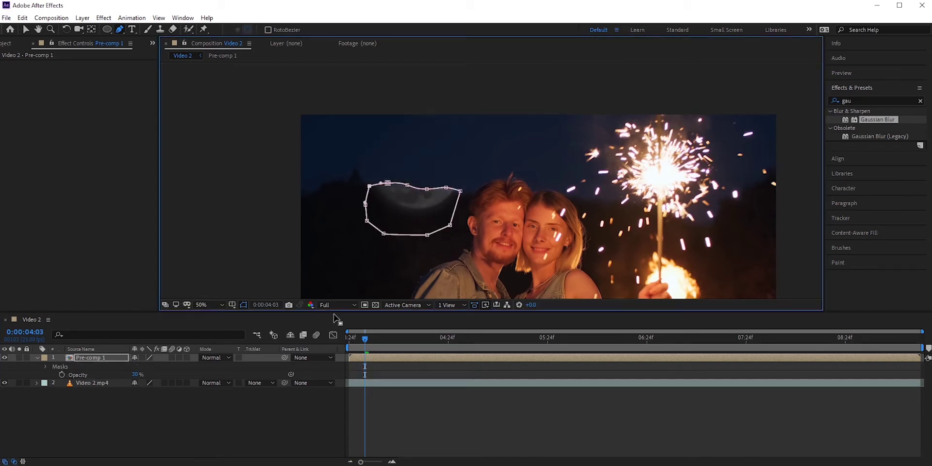
pyautogui.click(45, 367)
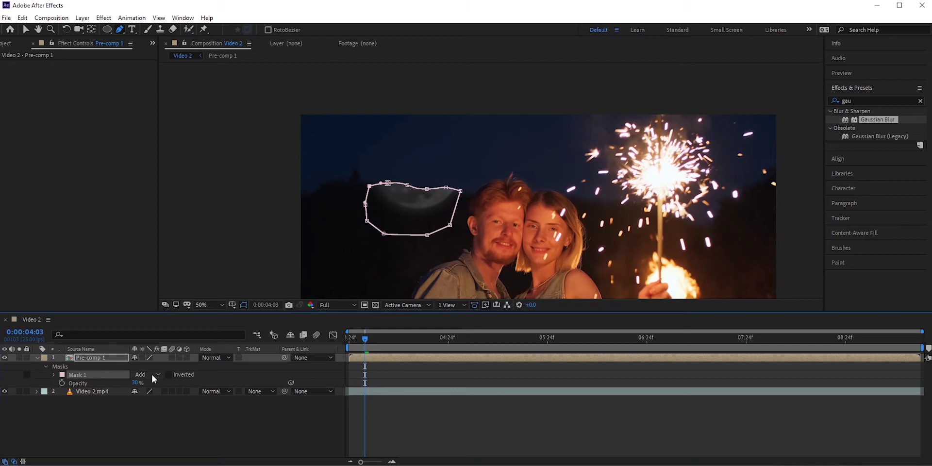
# Set Mask 1 to Subtract and restore Pre-comp 1 to 100% opacity
pyautogui.click(150, 375)
pyautogui.click(163, 407)
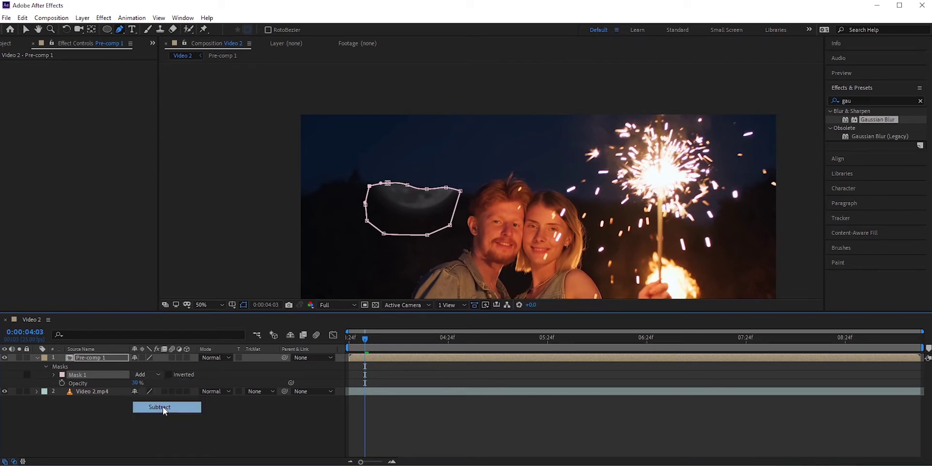
pyautogui.hotkey('shift', '/')
pyautogui.moveTo(137, 383); pyautogui.dragTo(185, 383)
pyautogui.click(210, 435)
# Feather Mask 1 by 20 pixels and scrub through time to check the composite
pyautogui.click(53, 374)
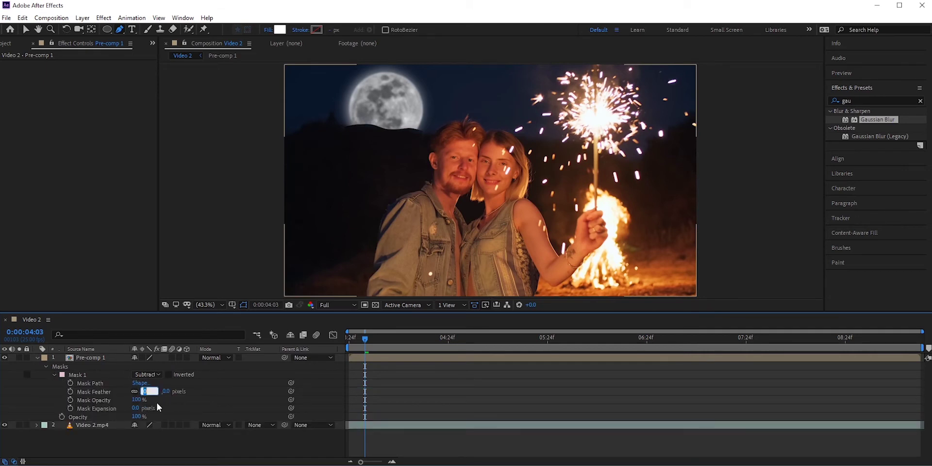
pyautogui.write('20')
pyautogui.press('Return')
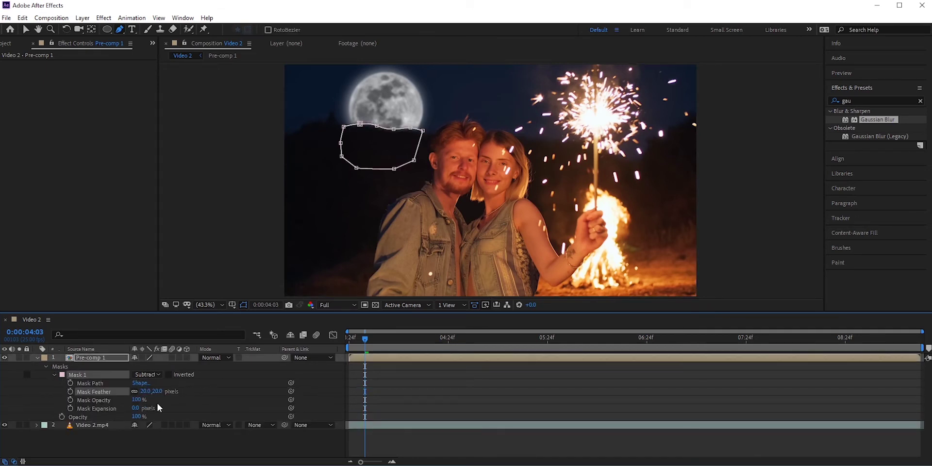
pyautogui.press('v')
pyautogui.click(233, 287)
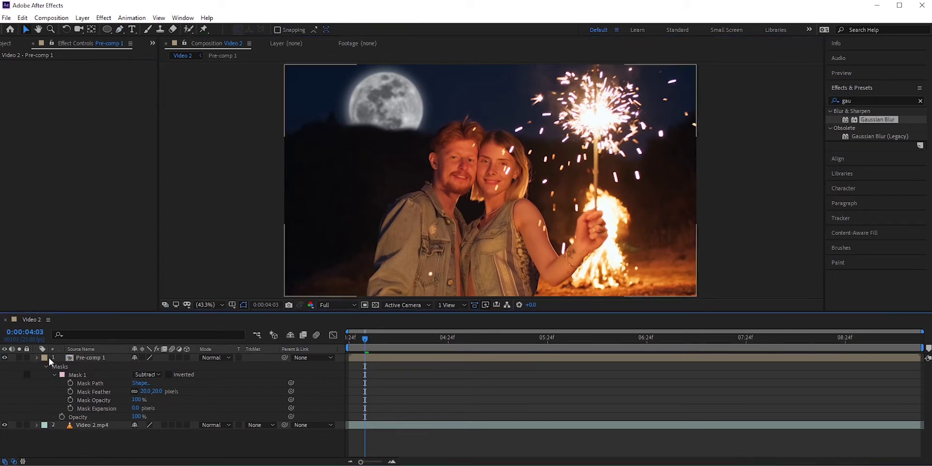
pyautogui.click(36, 357)
pyautogui.moveTo(364, 338)
pyautogui.mouseDown()
pyautogui.moveTo(488, 339)
pyautogui.moveTo(371, 339)
pyautogui.mouseUp()
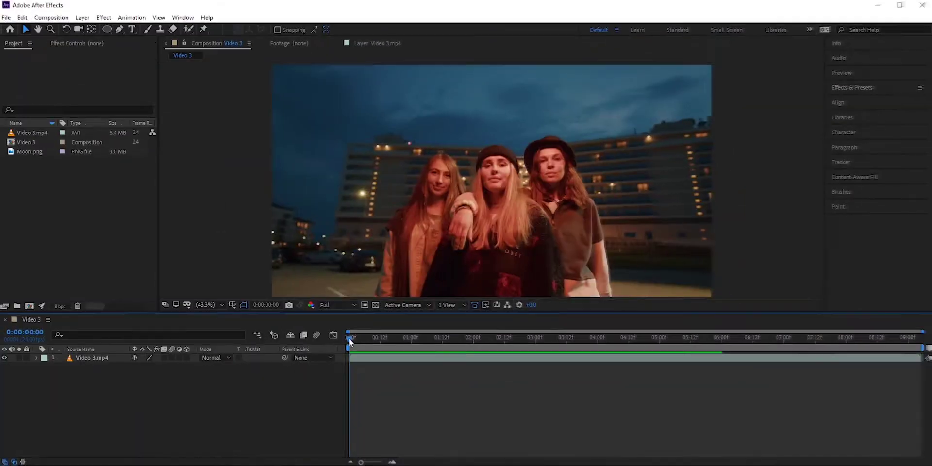
# Add Moon.png to Video 3 at 22% in the upper-left sky
pyautogui.moveTo(350, 336)
pyautogui.mouseDown()
pyautogui.moveTo(553, 336)
pyautogui.moveTo(350, 341)
pyautogui.mouseUp()
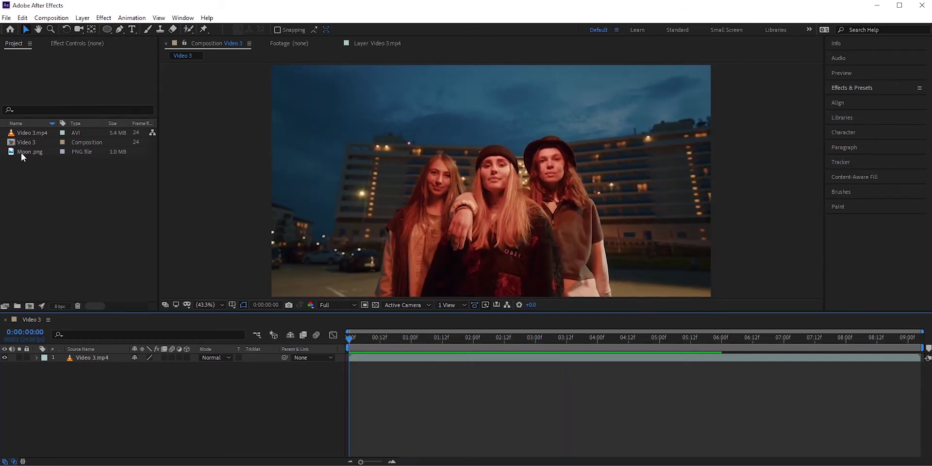
pyautogui.moveTo(22, 152); pyautogui.dragTo(90, 358)
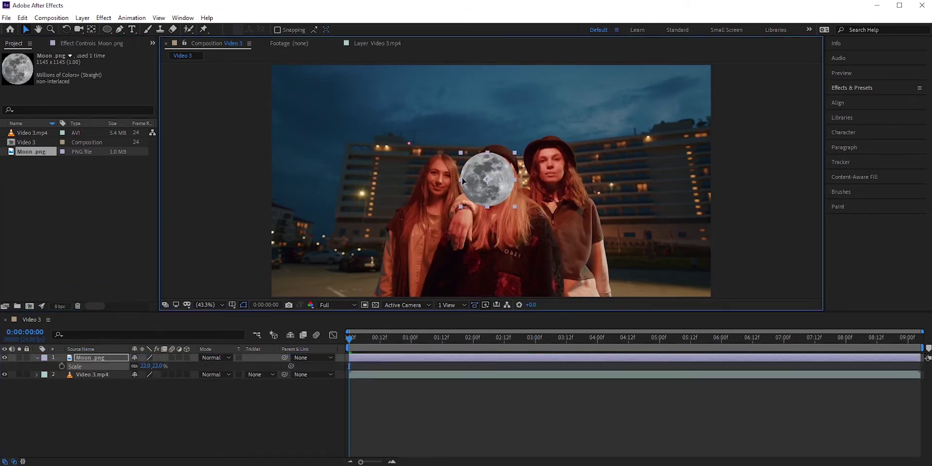
pyautogui.moveTo(462, 177); pyautogui.dragTo(307, 120)
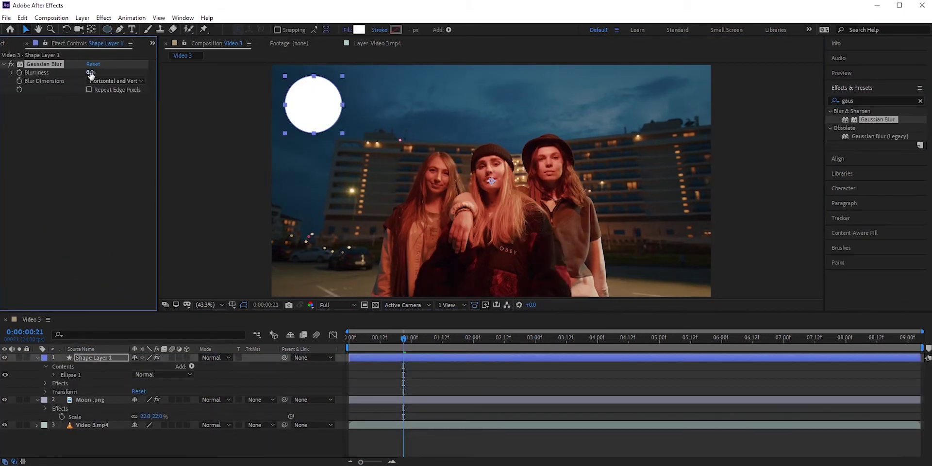
# Blur the glow circle to 80 and pre-compose the moon and glow as Moon
pyautogui.click(91, 73)
pyautogui.write('80')
pyautogui.press('Return')
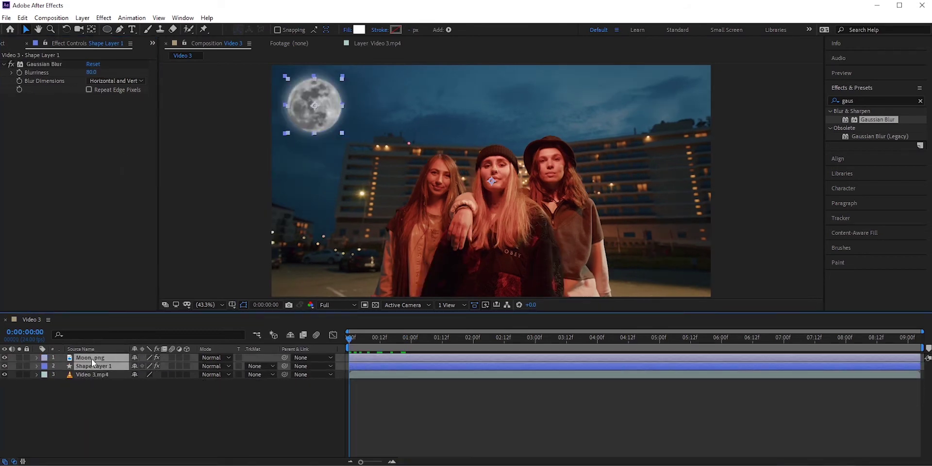
pyautogui.rightClick(91, 359)
pyautogui.click(119, 314)
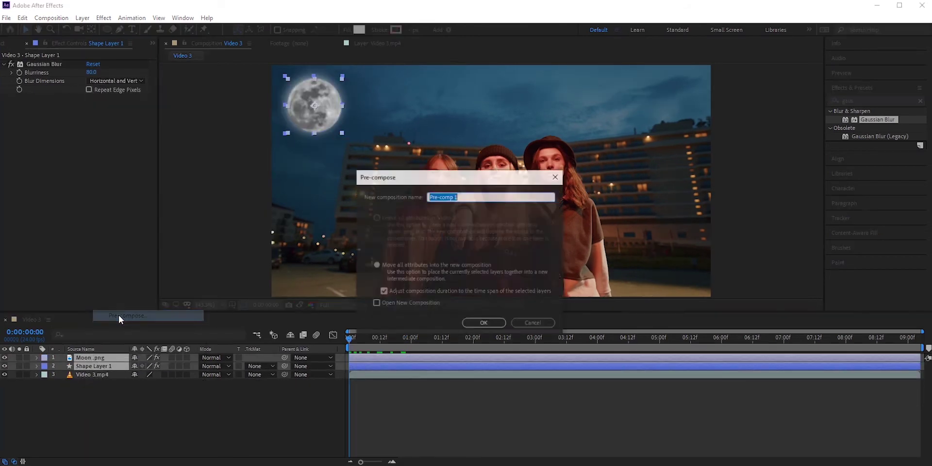
pyautogui.click(484, 323)
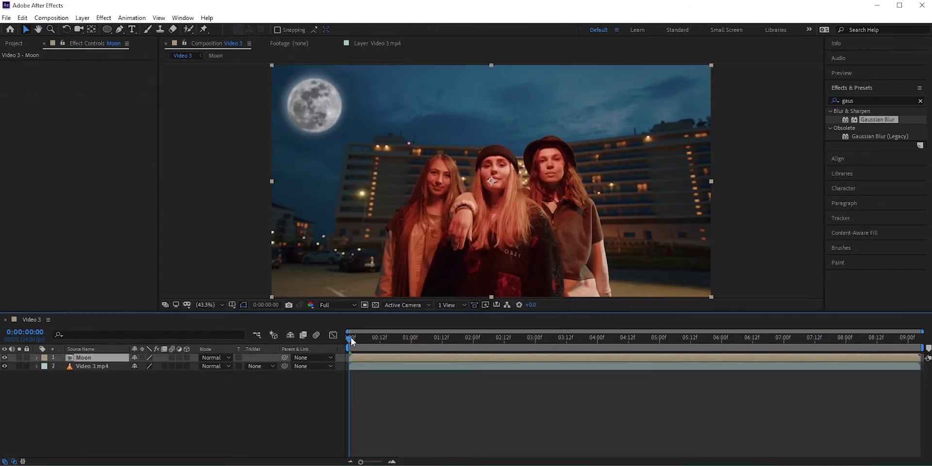
# Clear the Effects & Presets search and bring up the Tracker controls
pyautogui.moveTo(354, 339)
pyautogui.mouseDown()
pyautogui.moveTo(536, 342)
pyautogui.moveTo(347, 347)
pyautogui.mouseUp()
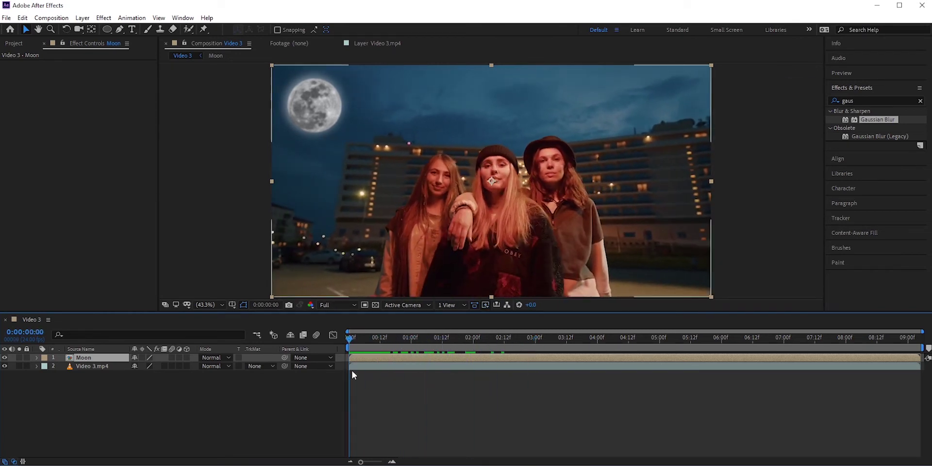
pyautogui.click(920, 101)
pyautogui.click(884, 87)
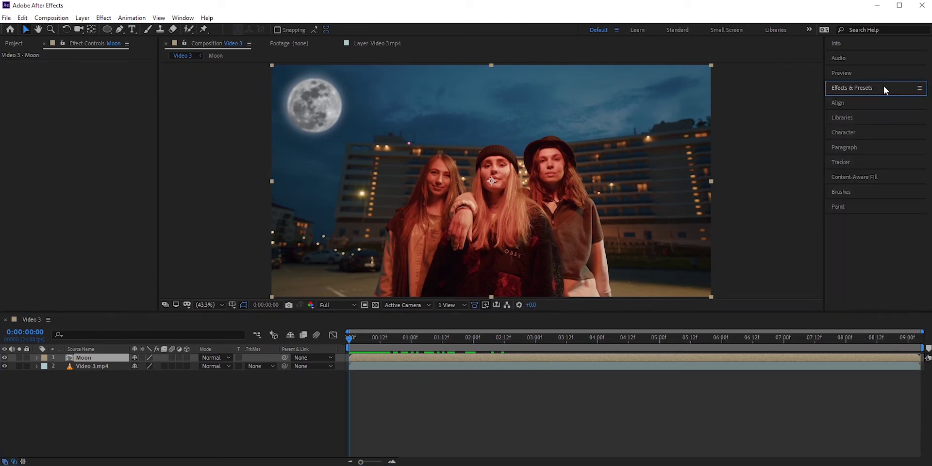
pyautogui.click(846, 162)
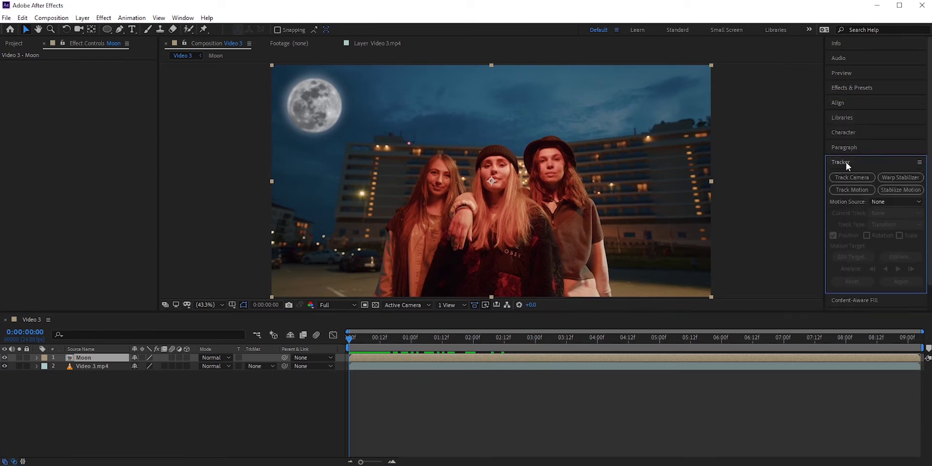
# Hide the Moon layer and select the Video 3.mp4 layer
pyautogui.click(182, 17)
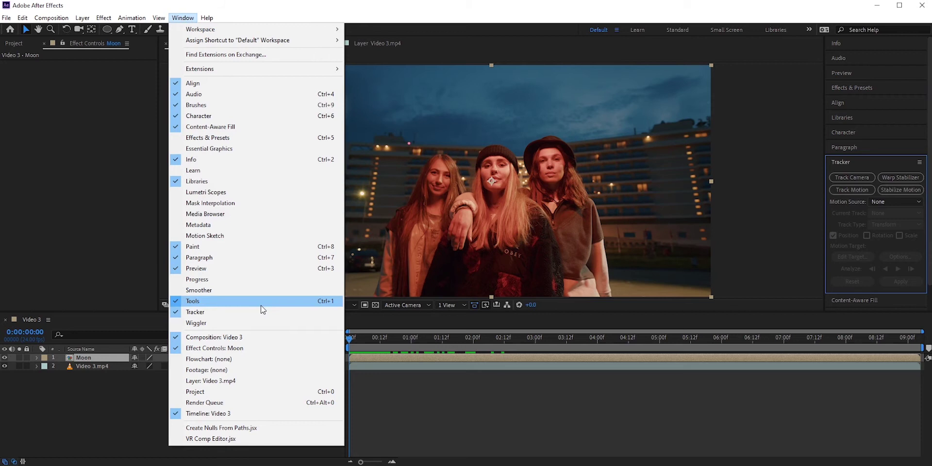
pyautogui.click(679, 11)
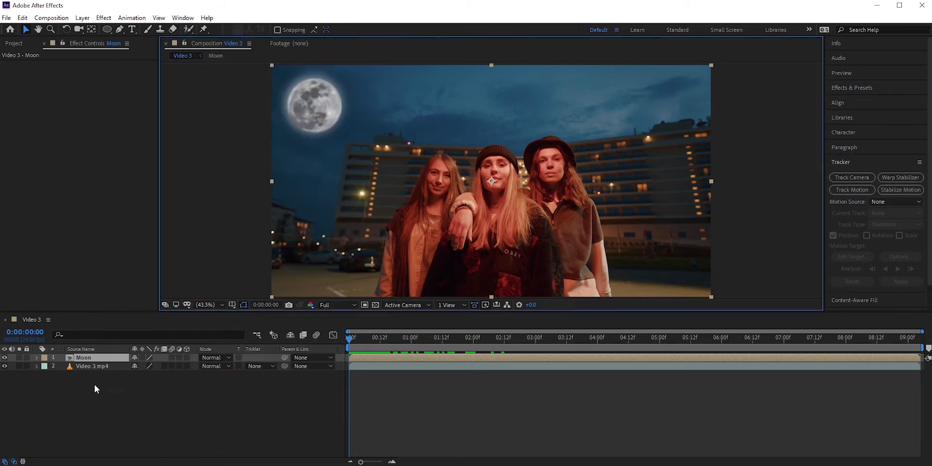
pyautogui.click(4, 358)
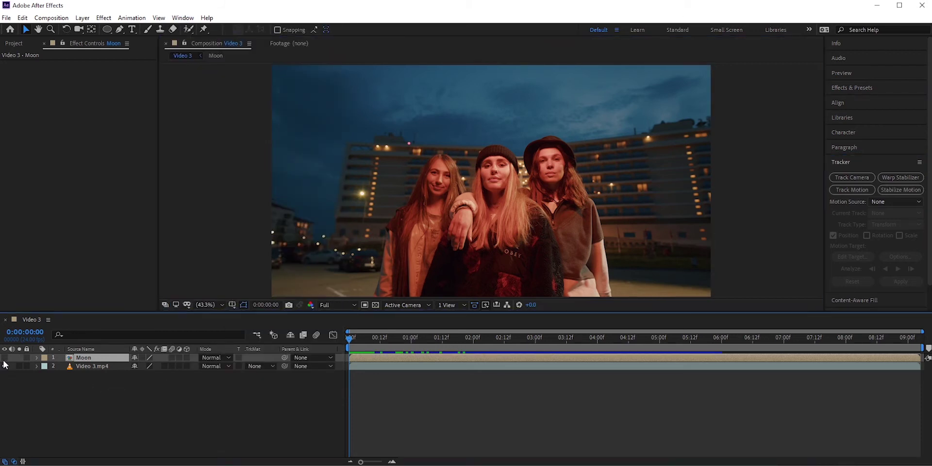
pyautogui.click(86, 366)
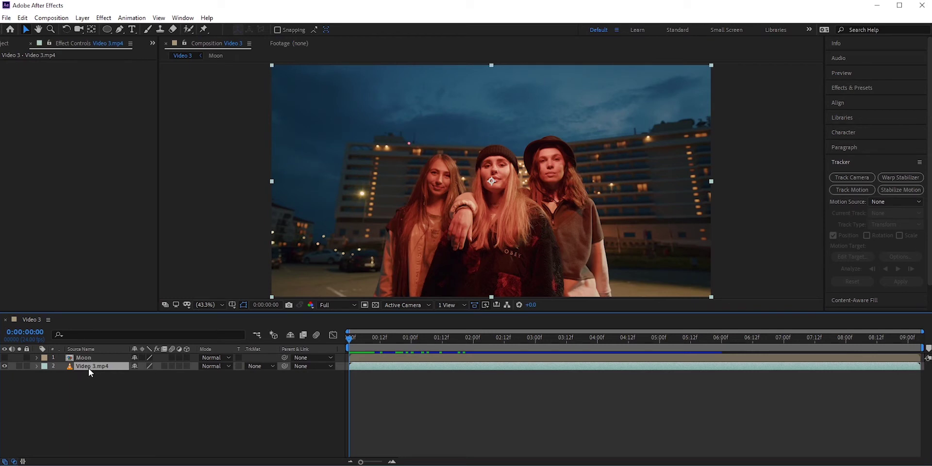
# Start Track Motion and position Track Point 1 on the pink light above the building
pyautogui.click(852, 191)
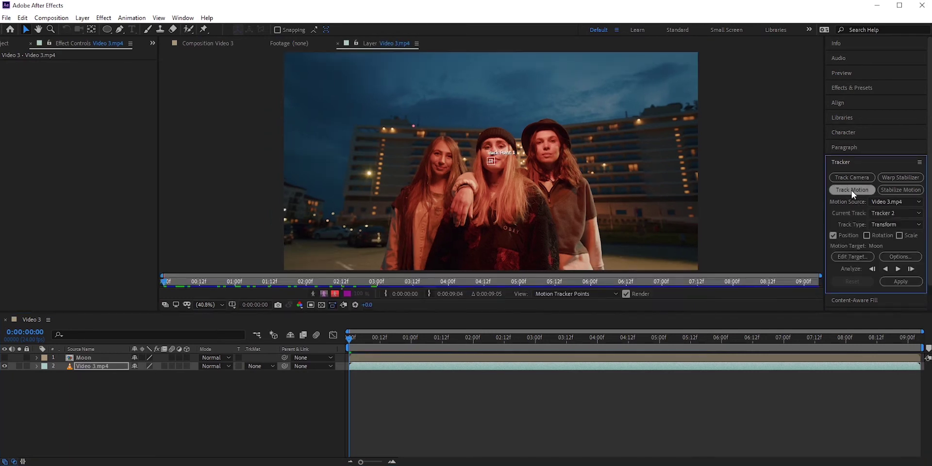
pyautogui.click(491, 165)
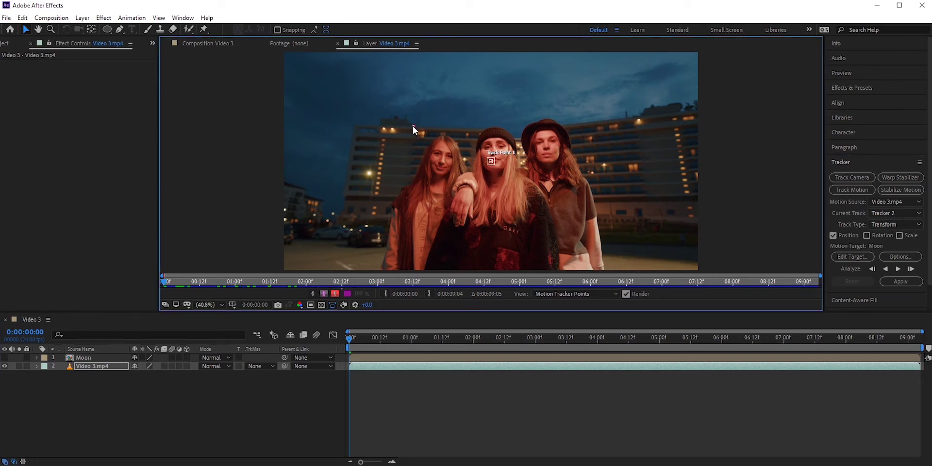
pyautogui.scroll(3, 430, 141)
pyautogui.press('h')
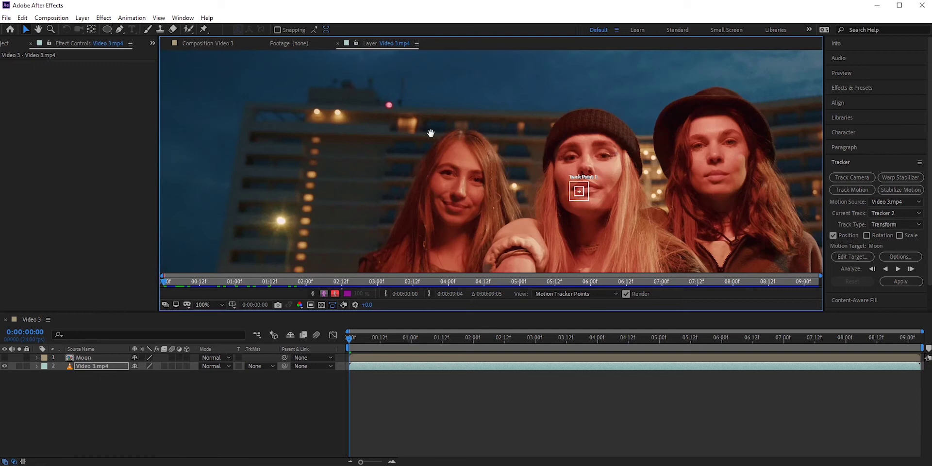
pyautogui.moveTo(518, 163); pyautogui.dragTo(538, 193)
pyautogui.press('v')
pyautogui.moveTo(603, 216); pyautogui.dragTo(413, 129)
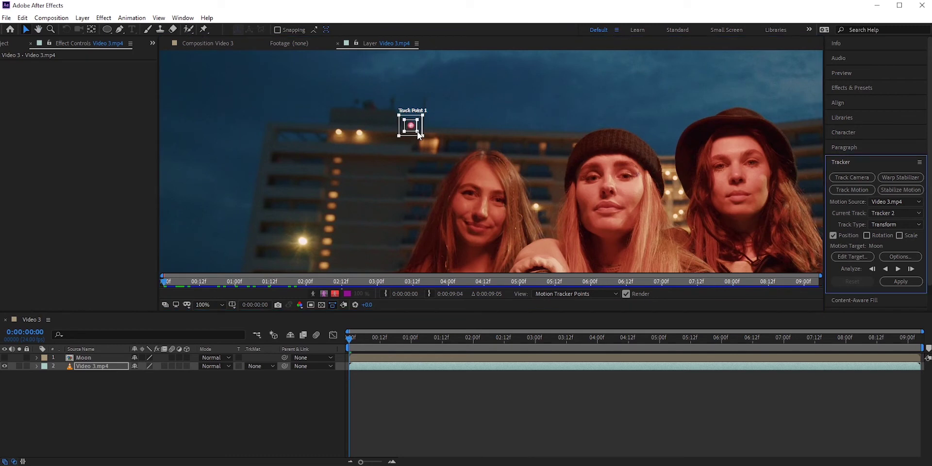
# Analyze Track Point 1 forward through the whole clip and return the playhead near the start
pyautogui.hotkey('shift', '/')
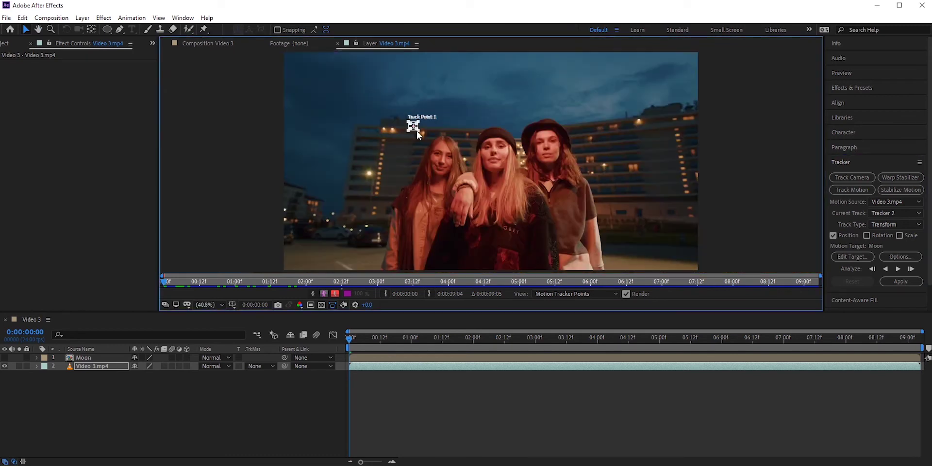
pyautogui.click(898, 269)
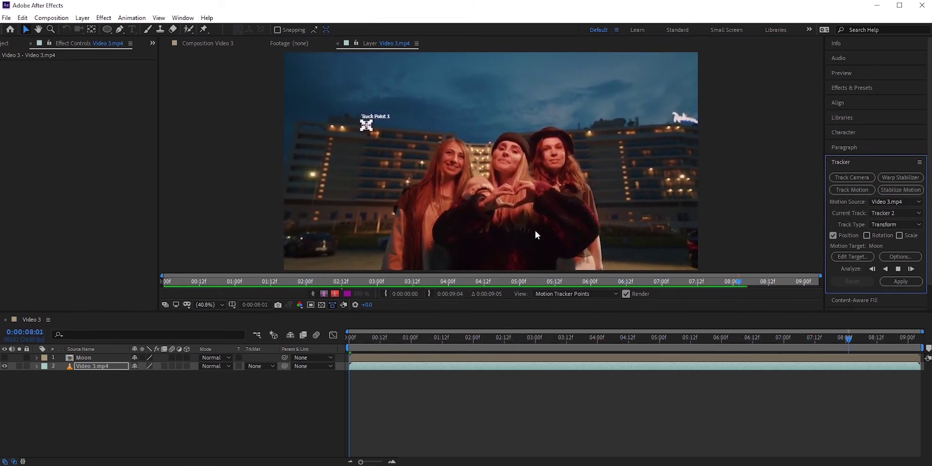
pyautogui.moveTo(901, 338); pyautogui.dragTo(340, 356)
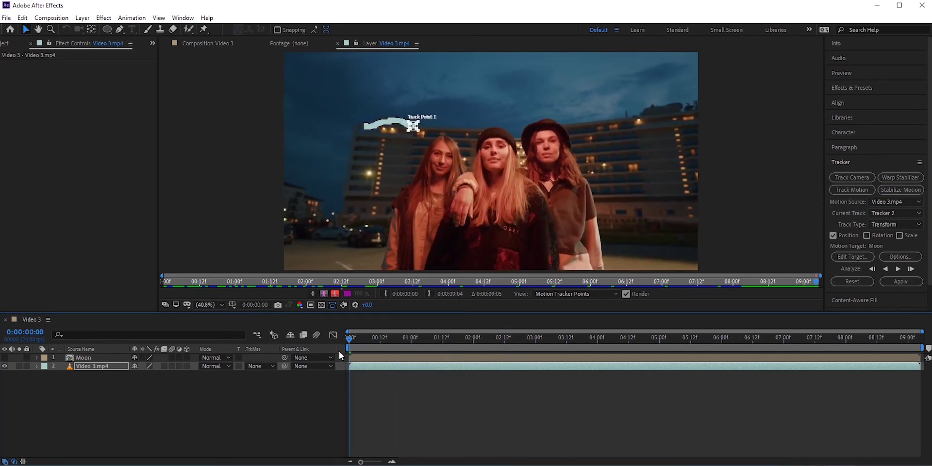
# Add a new Null Object layer (Null 1) to the Video 3 composition
pyautogui.rightClick(152, 425)
pyautogui.moveTo(187, 318)
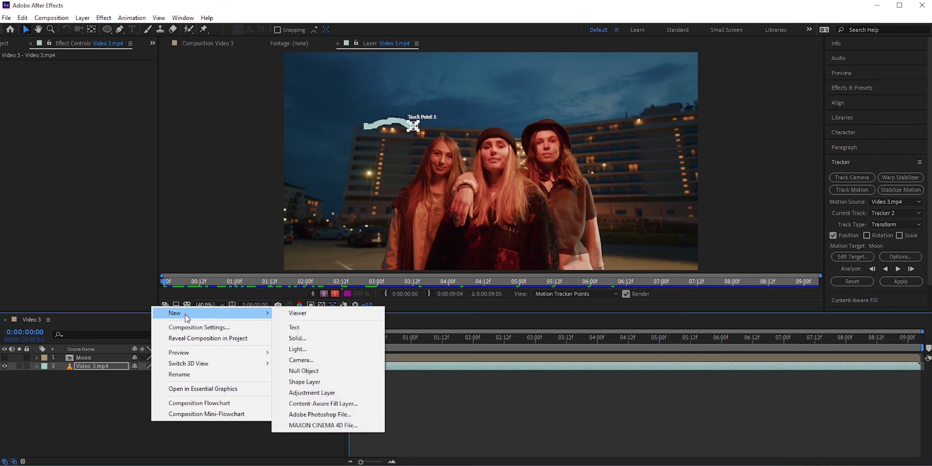
pyautogui.click(305, 374)
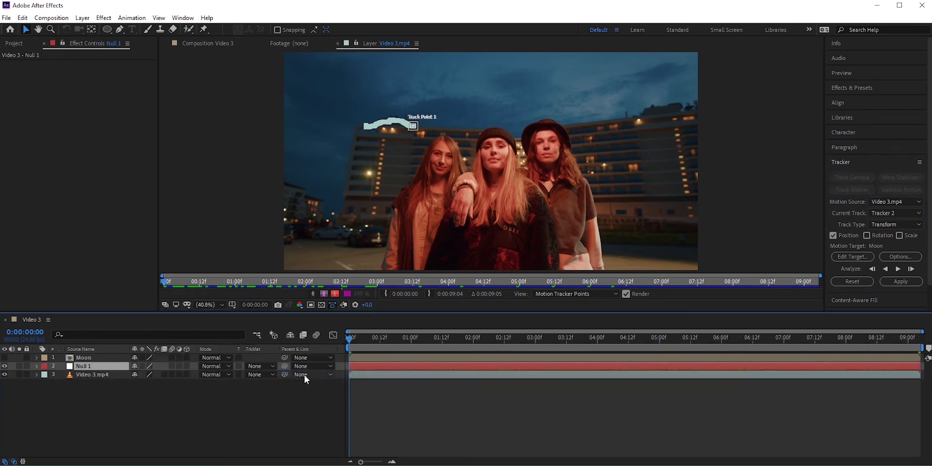
# Set Null 1 as the motion target and apply Track Point 1's motion in X and Y
pyautogui.click(844, 258)
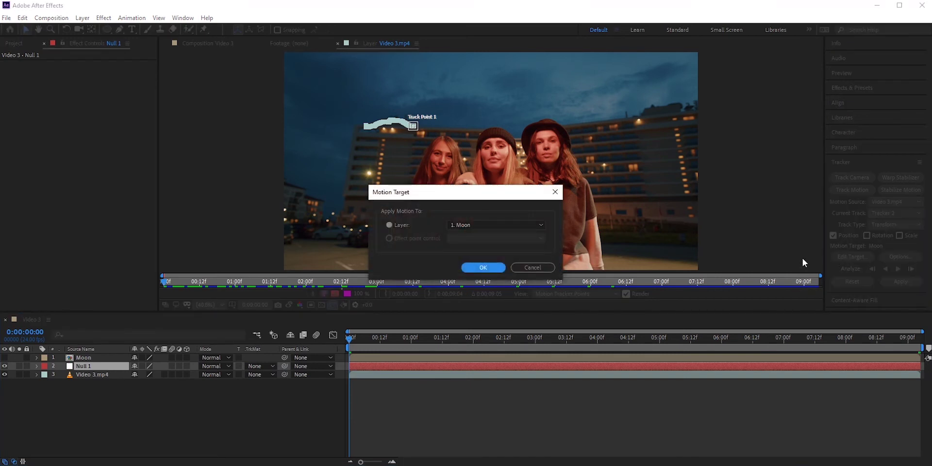
pyautogui.click(485, 224)
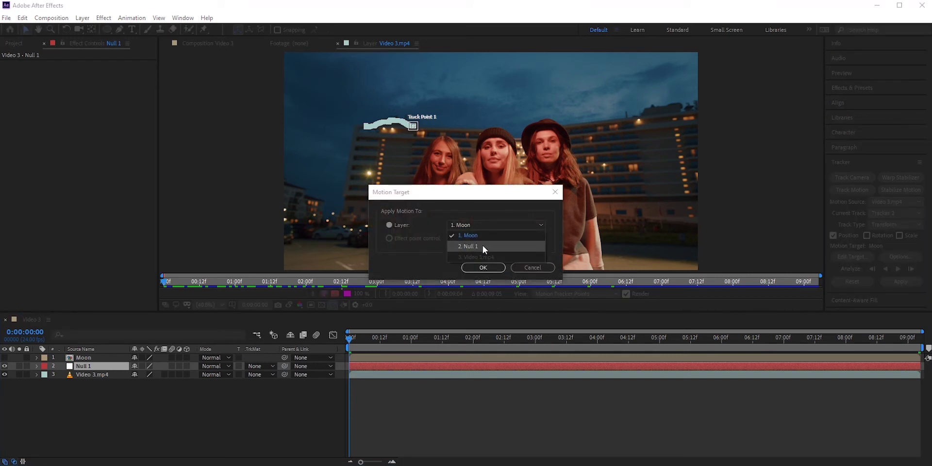
pyautogui.click(483, 246)
pyautogui.click(483, 267)
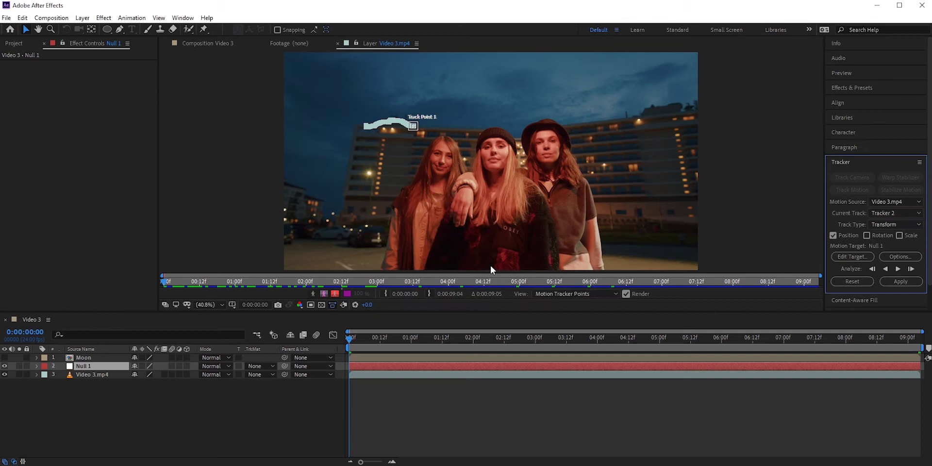
pyautogui.click(892, 282)
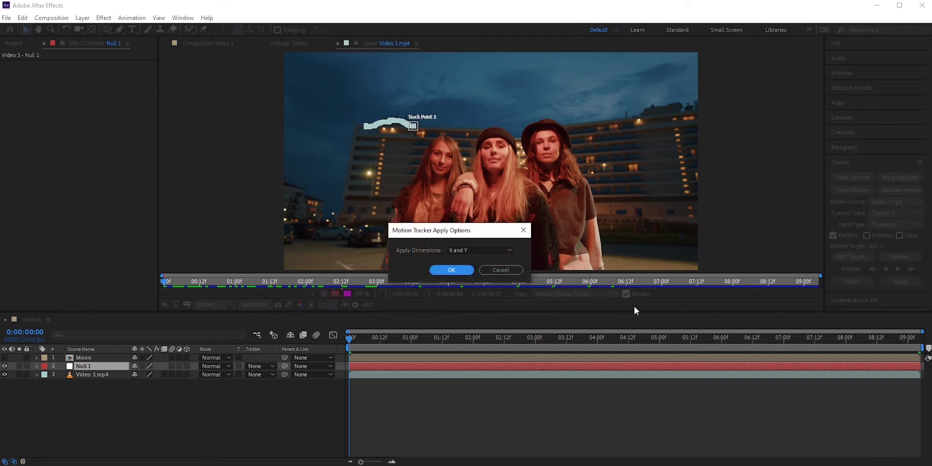
pyautogui.click(451, 270)
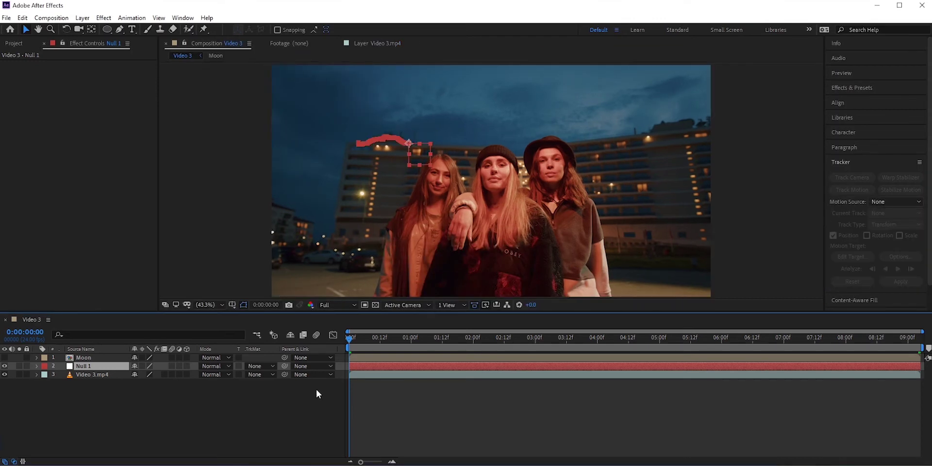
# Make the Moon layer visible, parent it to Null 1, and scrub frames to confirm it follows
pyautogui.click(4, 358)
pyautogui.moveTo(351, 339)
pyautogui.mouseDown()
pyautogui.moveTo(463, 339)
pyautogui.moveTo(341, 338)
pyautogui.mouseUp()
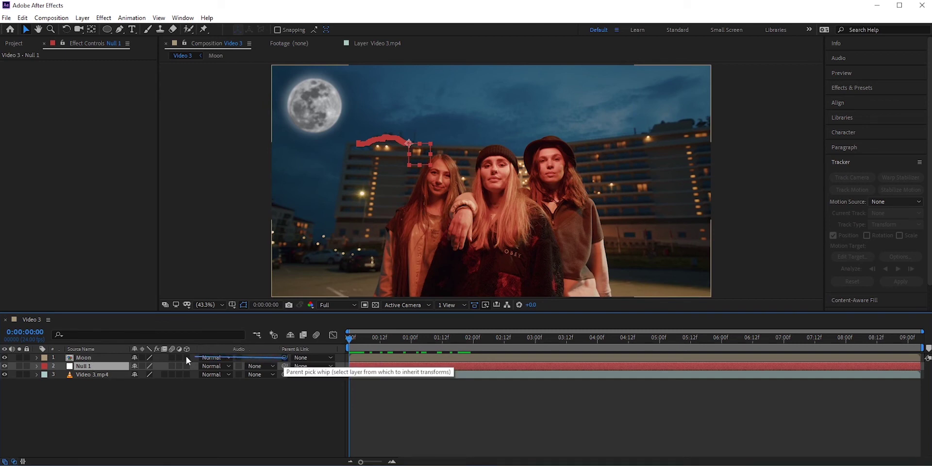
pyautogui.moveTo(85, 366); pyautogui.dragTo(86, 366)
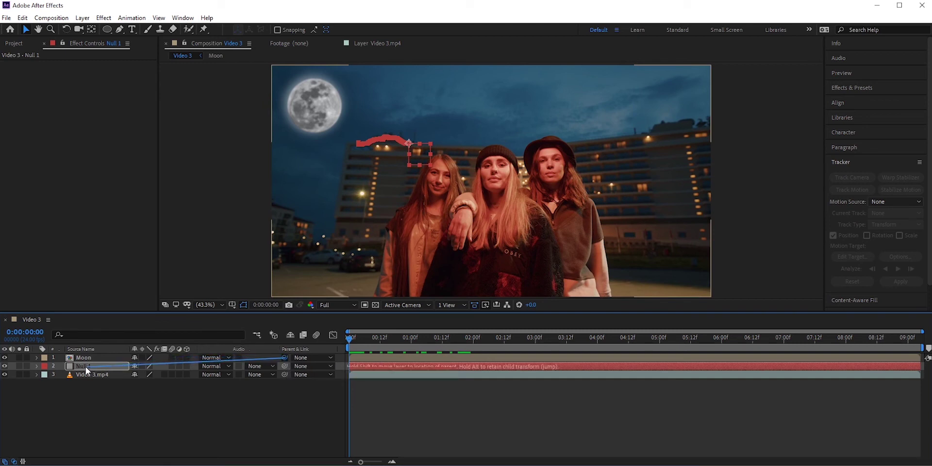
pyautogui.click(227, 263)
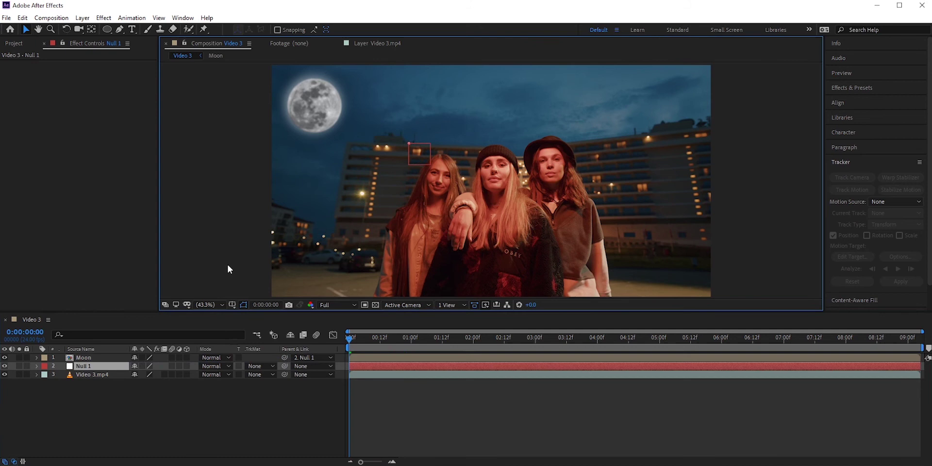
pyautogui.moveTo(348, 339)
pyautogui.mouseDown()
pyautogui.moveTo(767, 342)
pyautogui.moveTo(353, 343)
pyautogui.mouseUp()
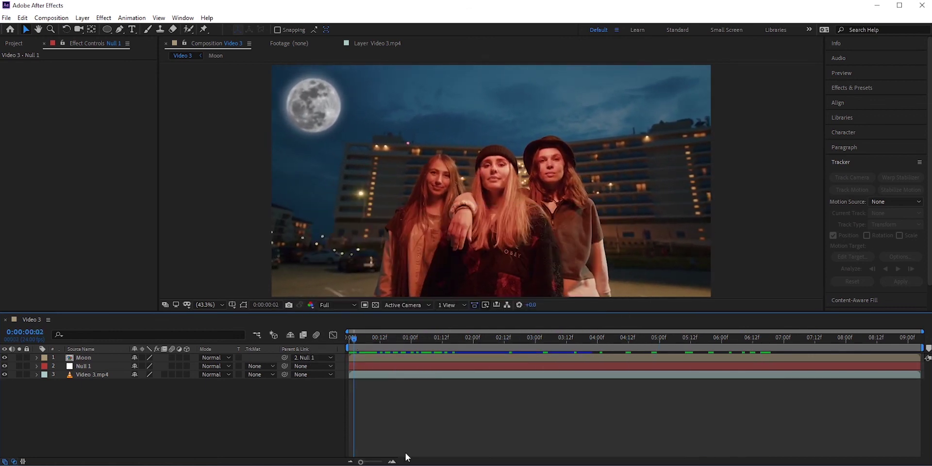